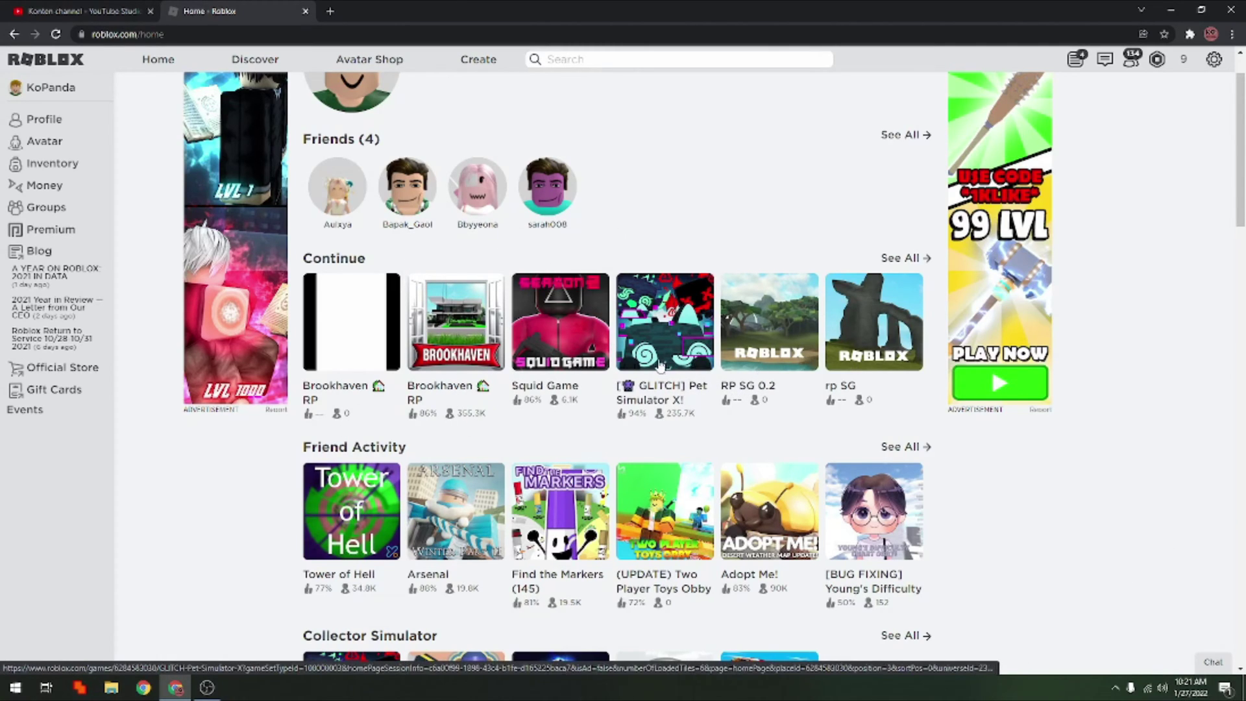
# Open the Adopt Me! experience page from the Friend Activity games on the home page
pyautogui.scroll(-2, 466, 472)
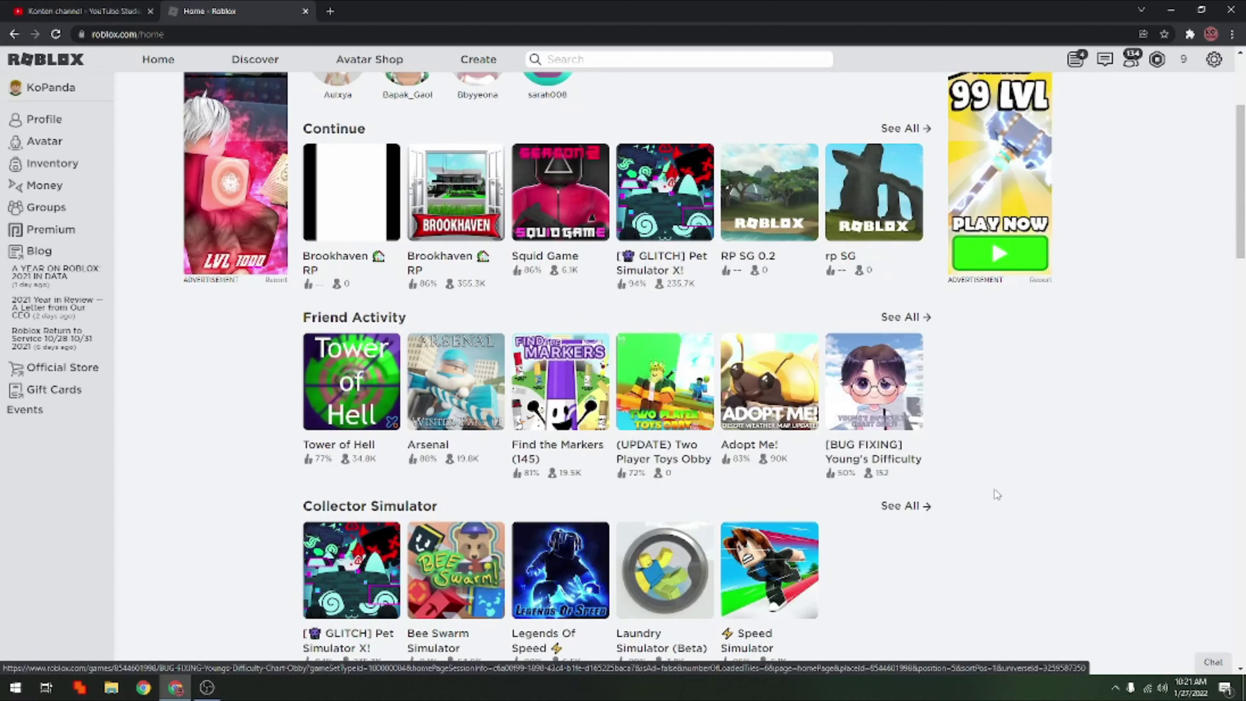
pyautogui.scroll(3, 997, 495)
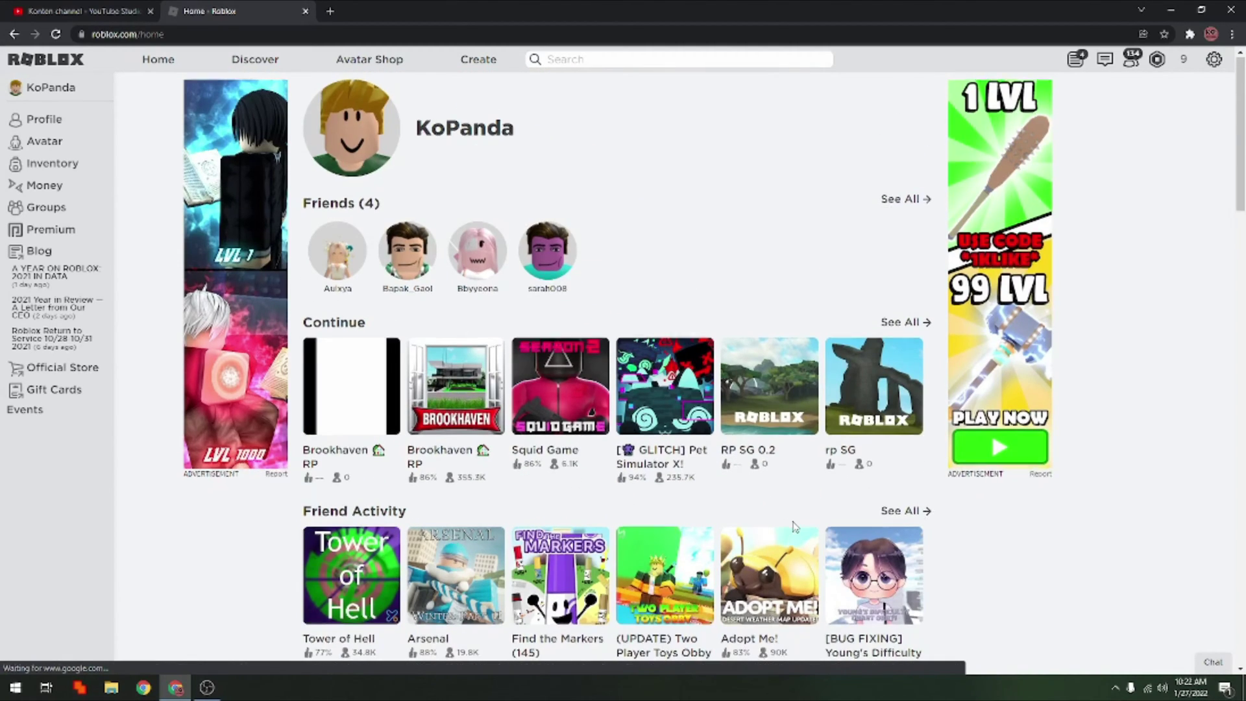
pyautogui.scroll(-2, 759, 542)
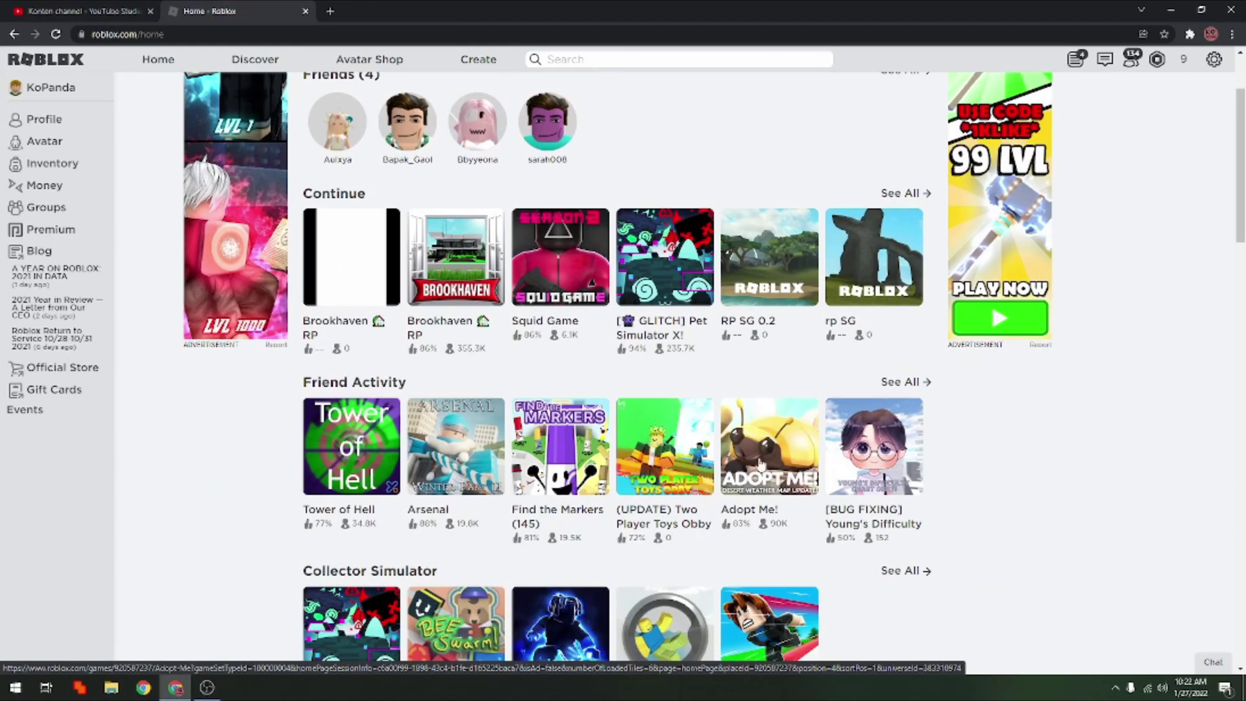
pyautogui.click(759, 479)
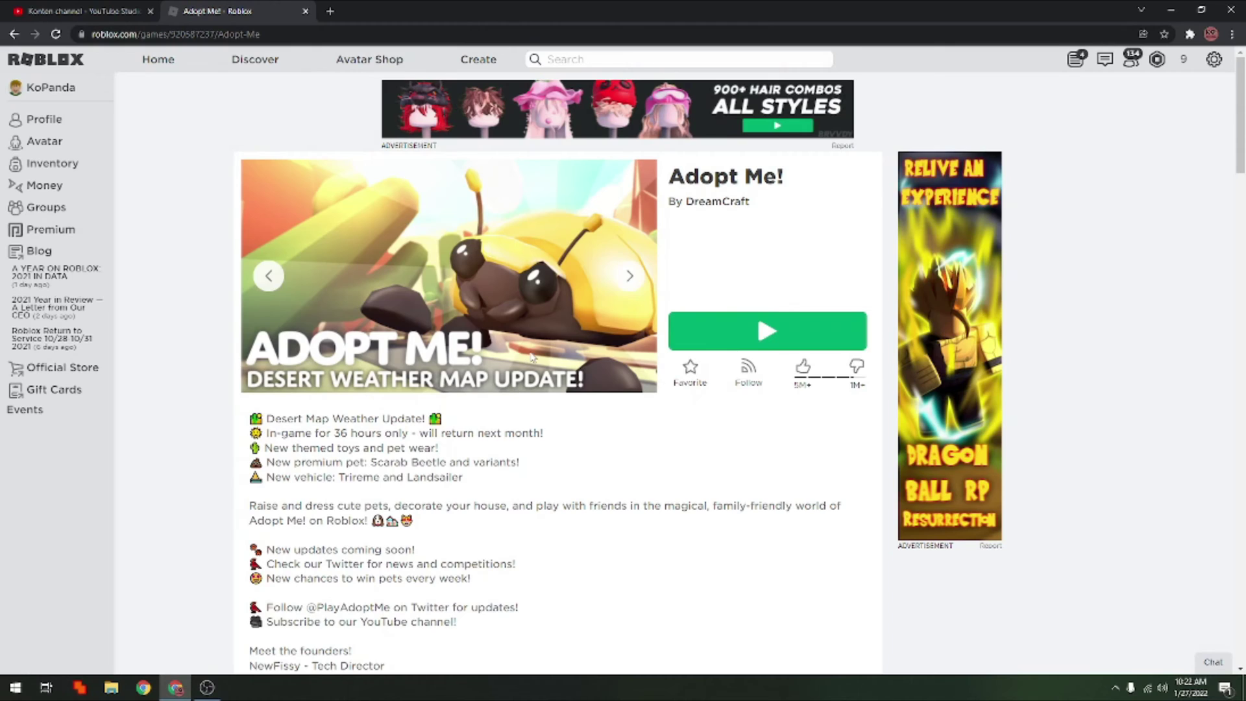
# Create a free private server for Adopt Me! named "terserah" and open its configuration
pyautogui.scroll(-9, 512, 395)
pyautogui.scroll(-8, 531, 360)
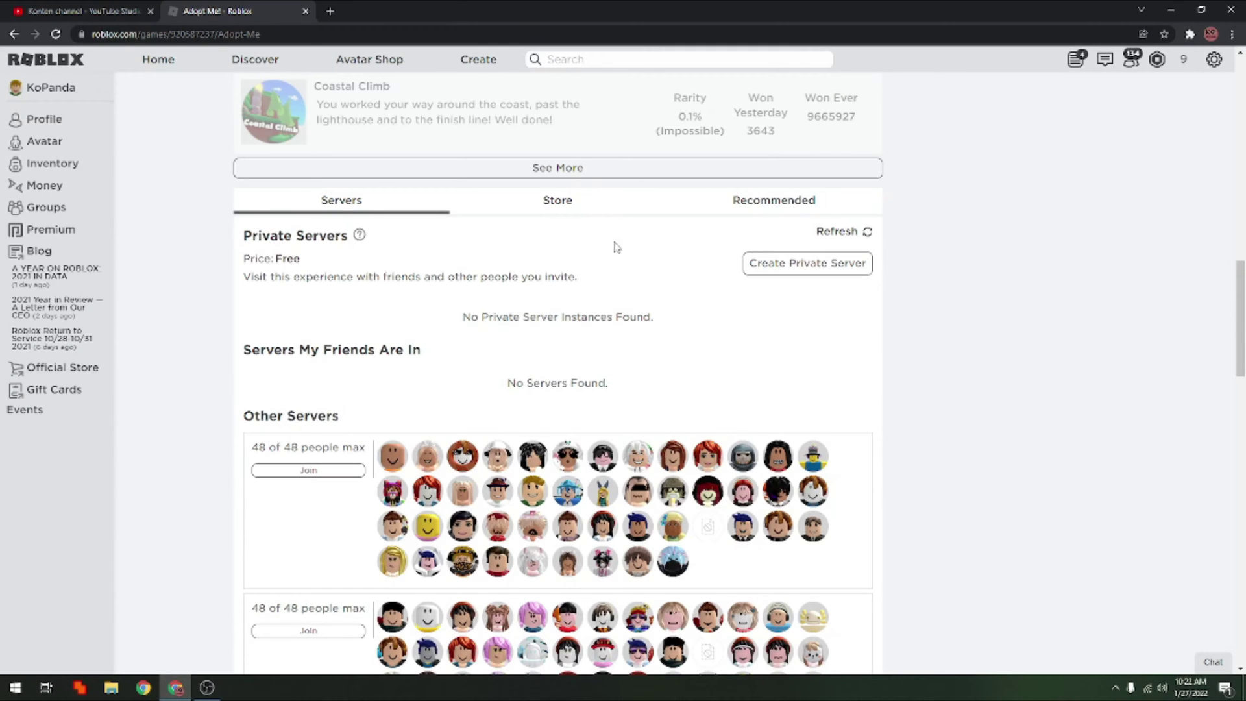
pyautogui.click(759, 263)
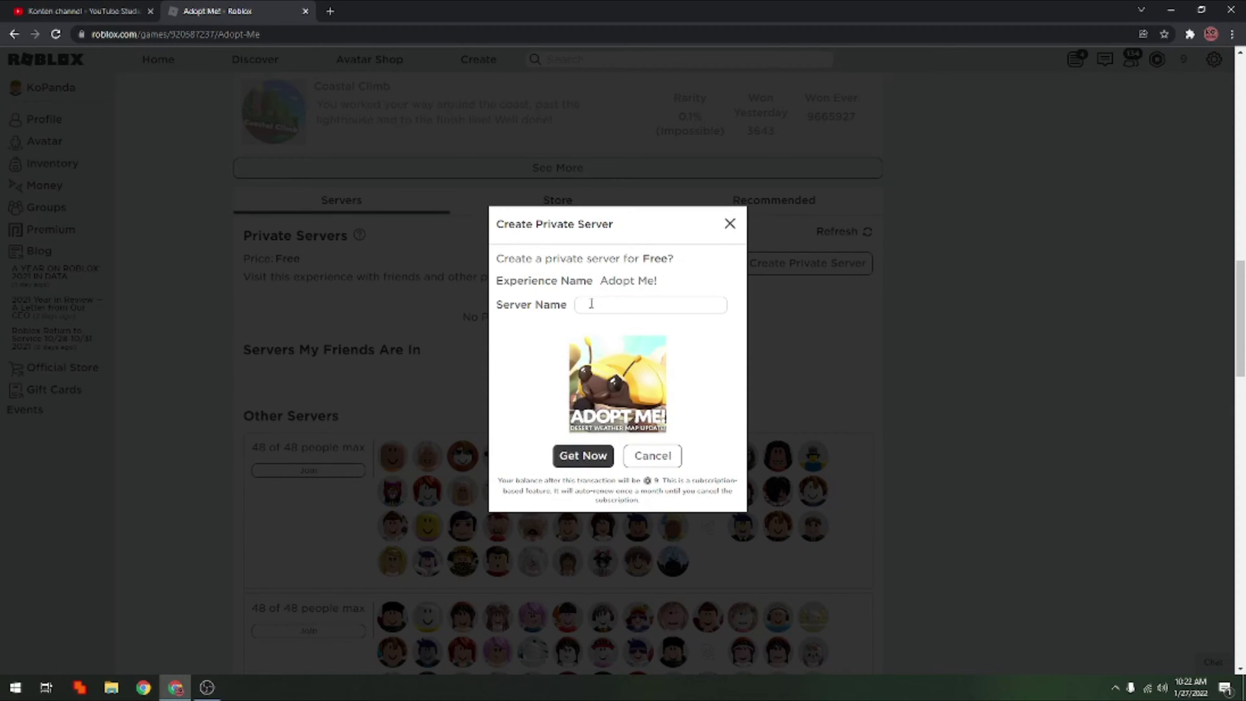
pyautogui.write('terserah')
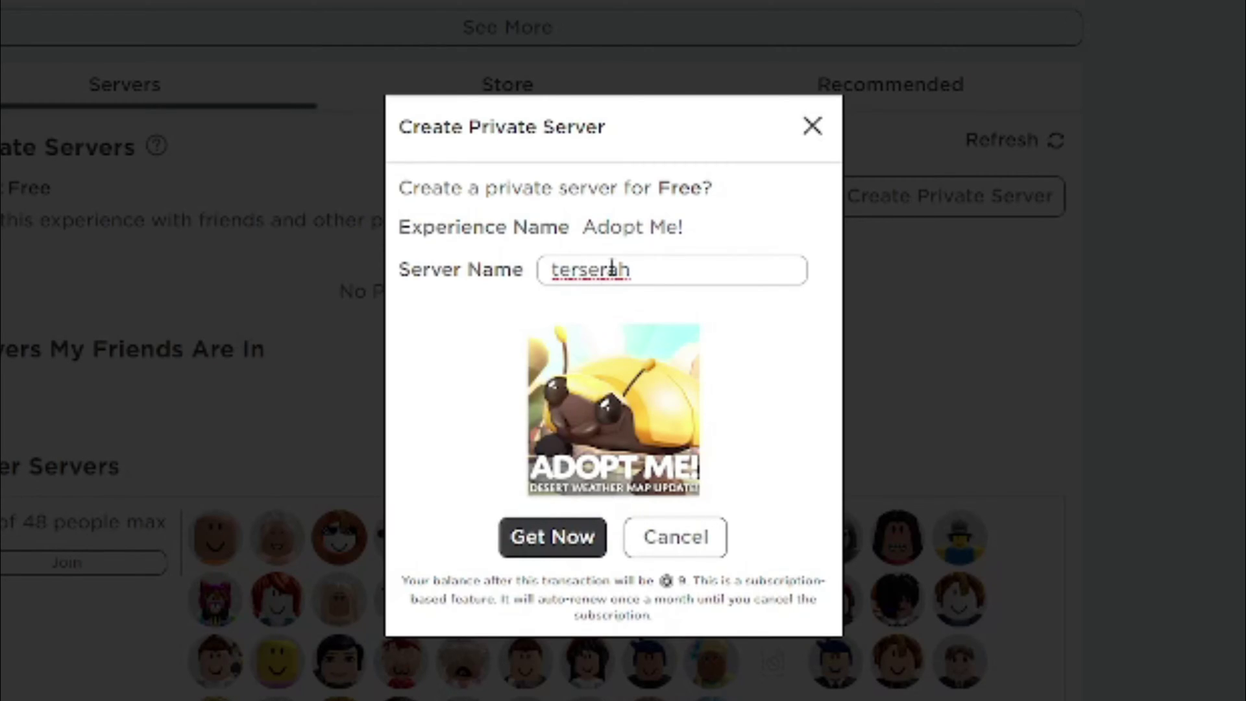
pyautogui.click(571, 545)
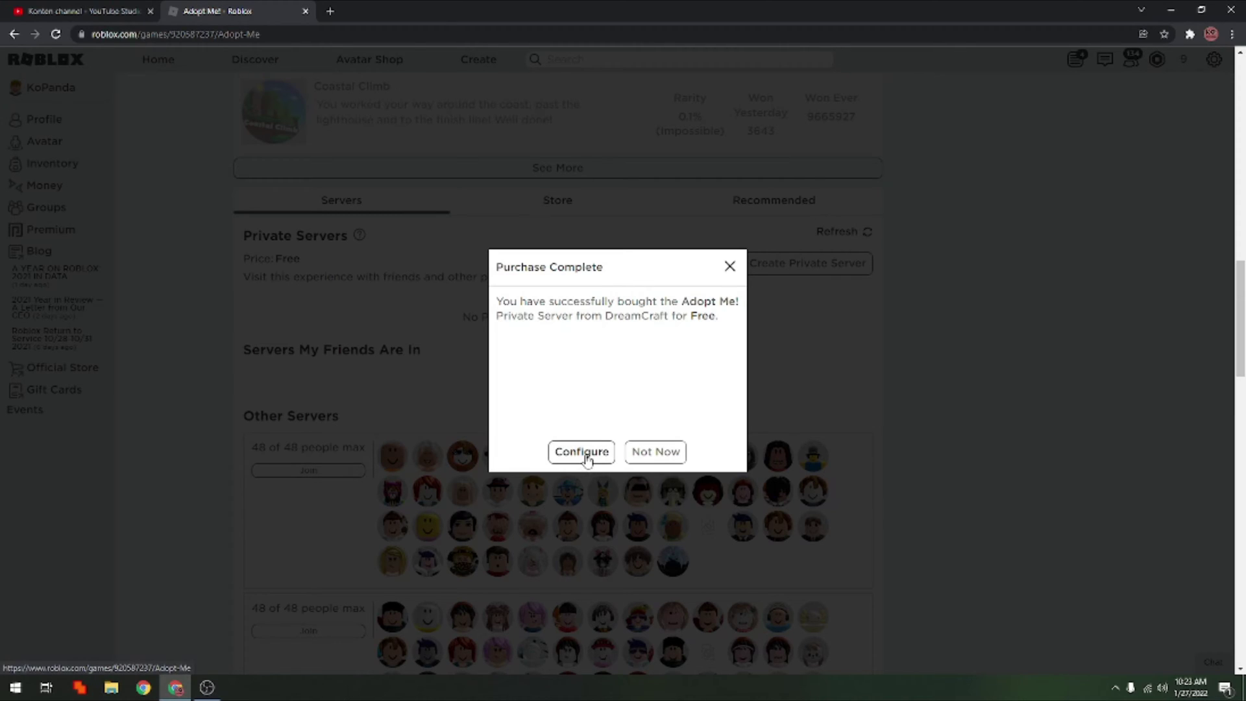
pyautogui.click(581, 452)
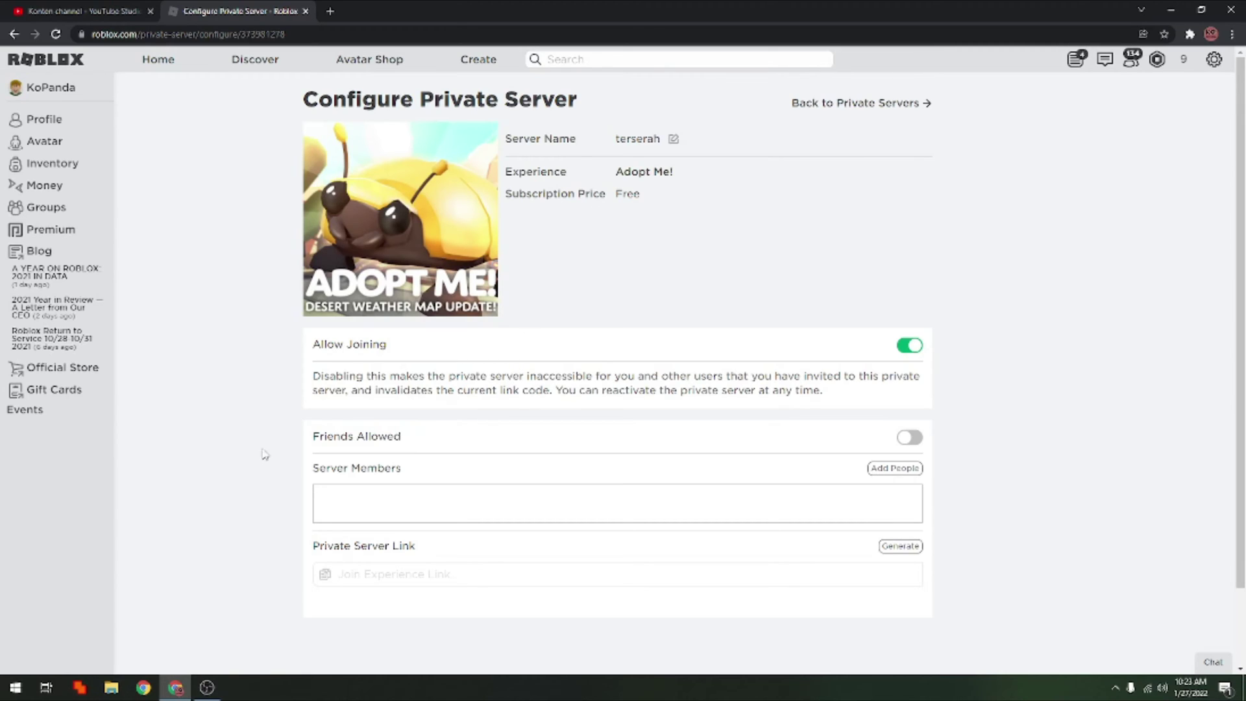
# Find a friend by username and add that account to the private server's members
pyautogui.scroll(-1, 437, 501)
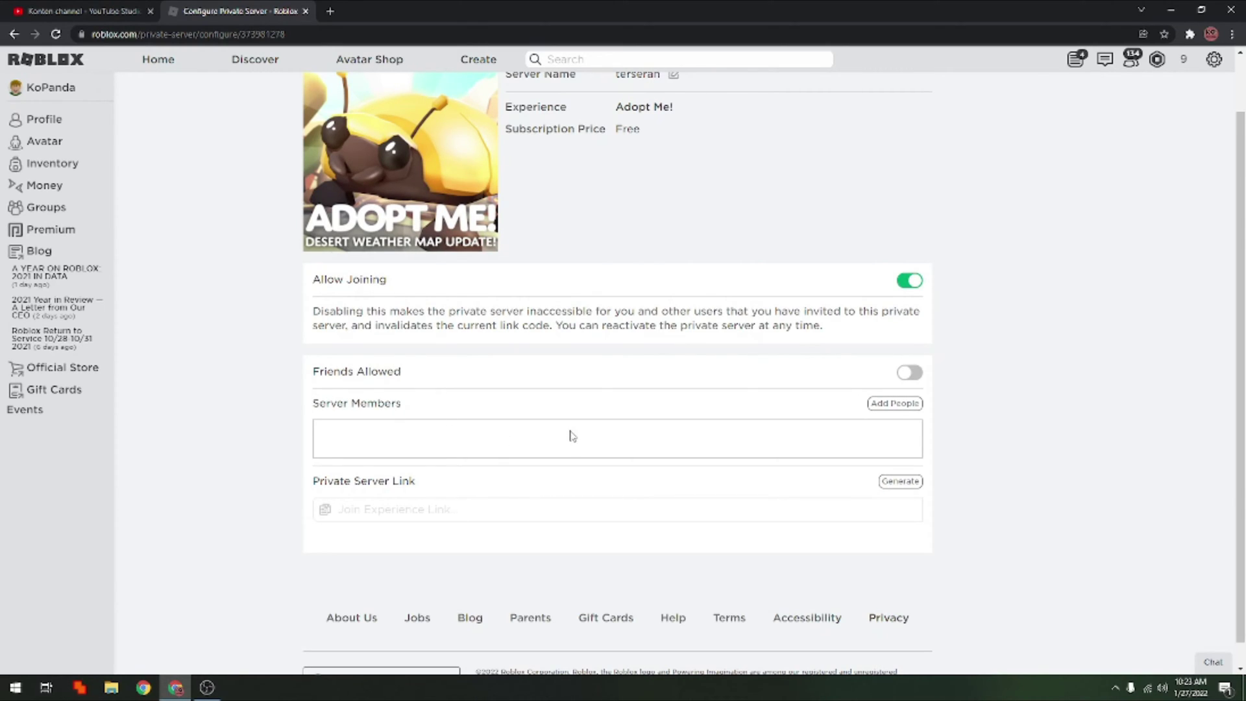
pyautogui.click(902, 405)
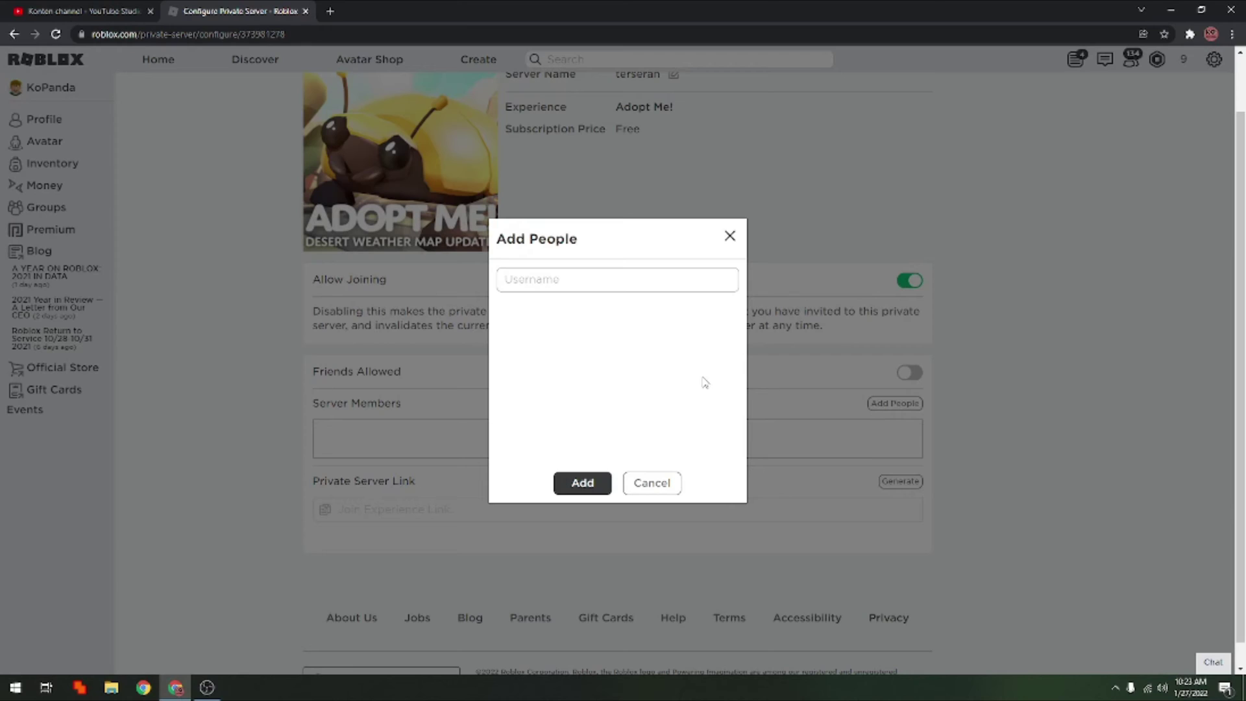
pyautogui.write('aulxya')
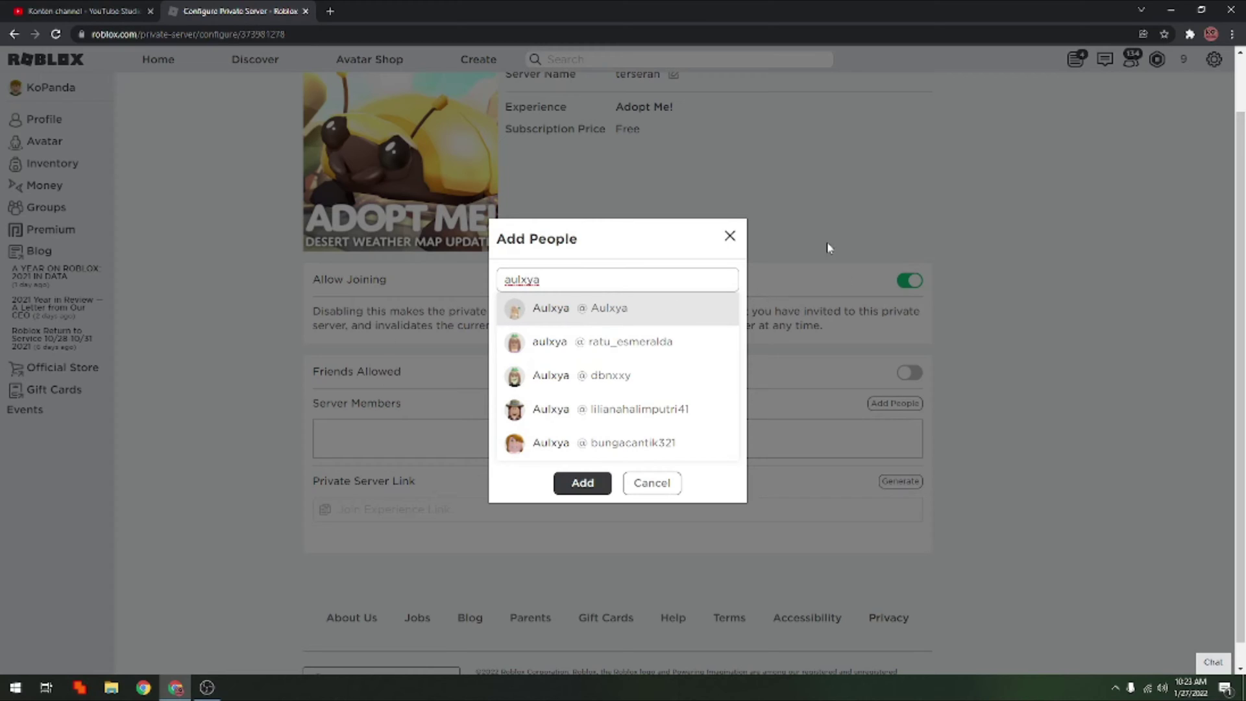
pyautogui.click(541, 308)
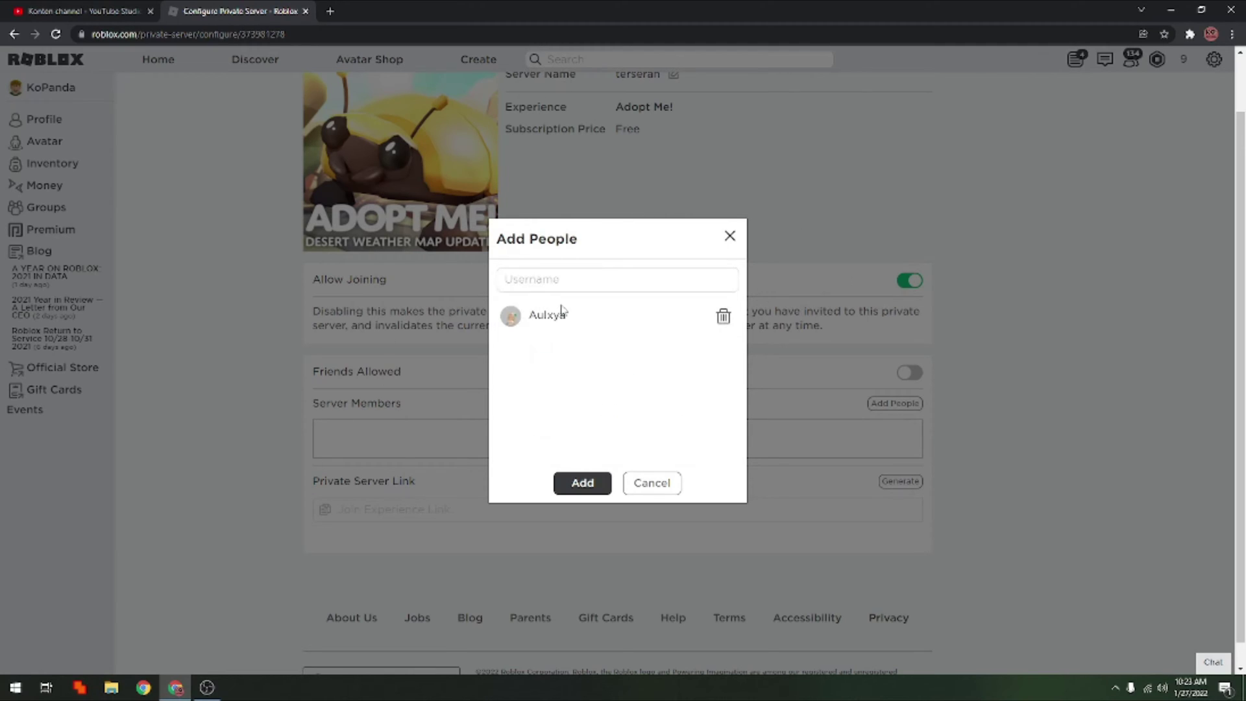
pyautogui.click(582, 483)
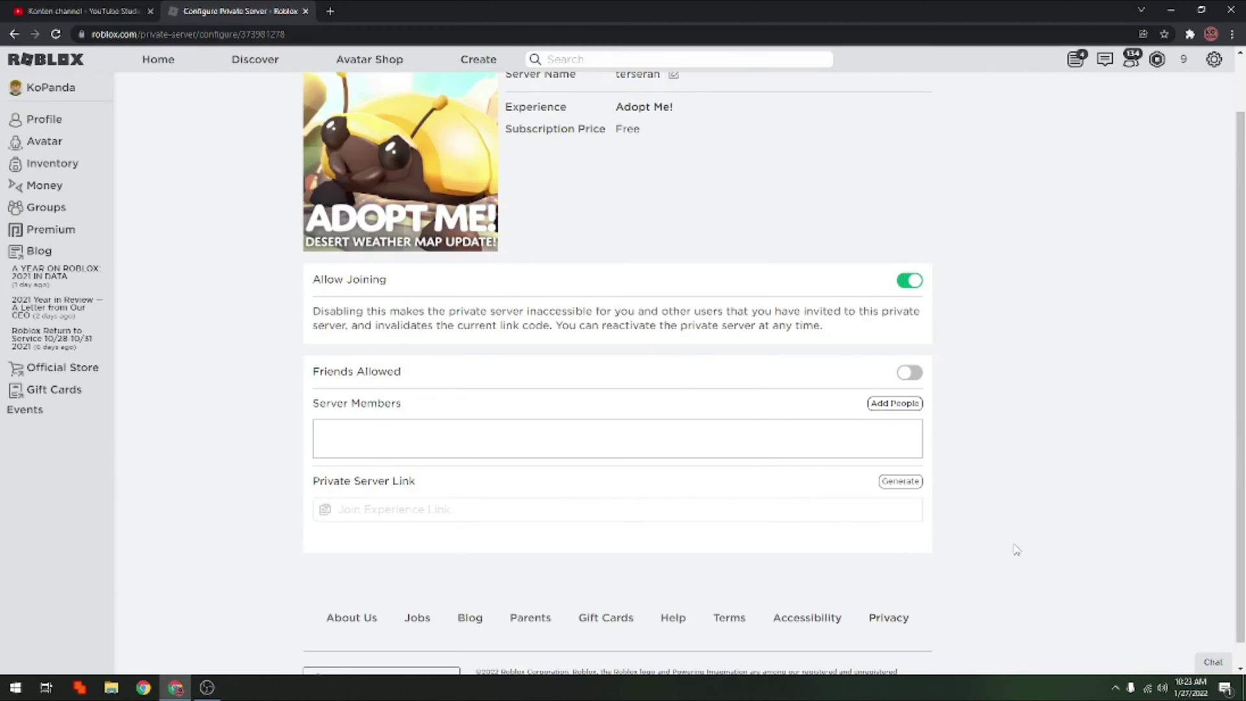
# Leave the member-adding dialog without choosing anyone and enable Friends Allowed for the private server
pyautogui.click(892, 404)
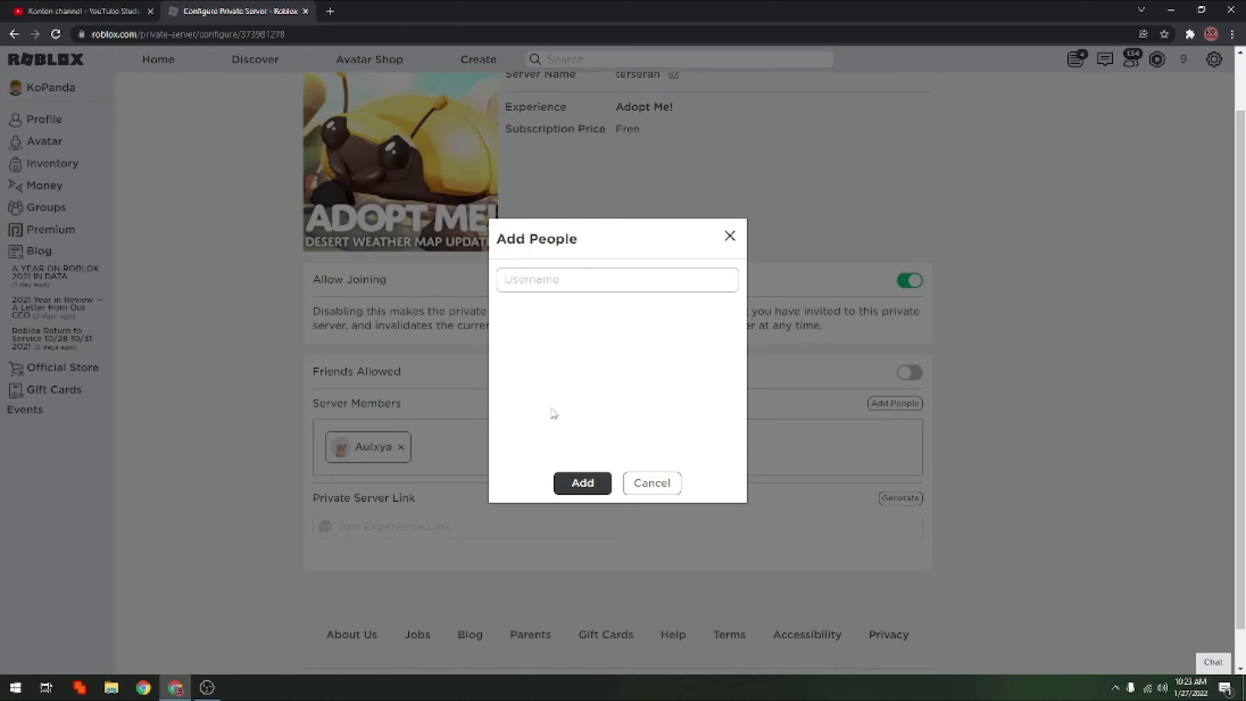
pyautogui.click(730, 237)
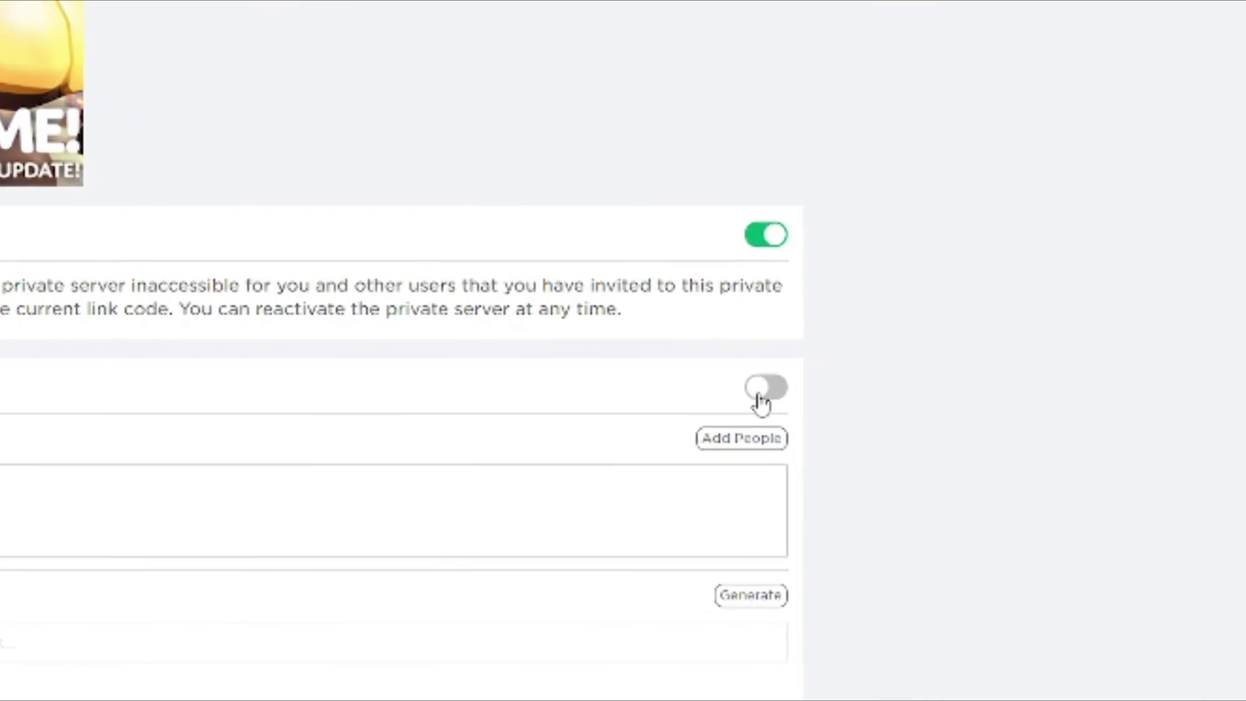
pyautogui.click(909, 372)
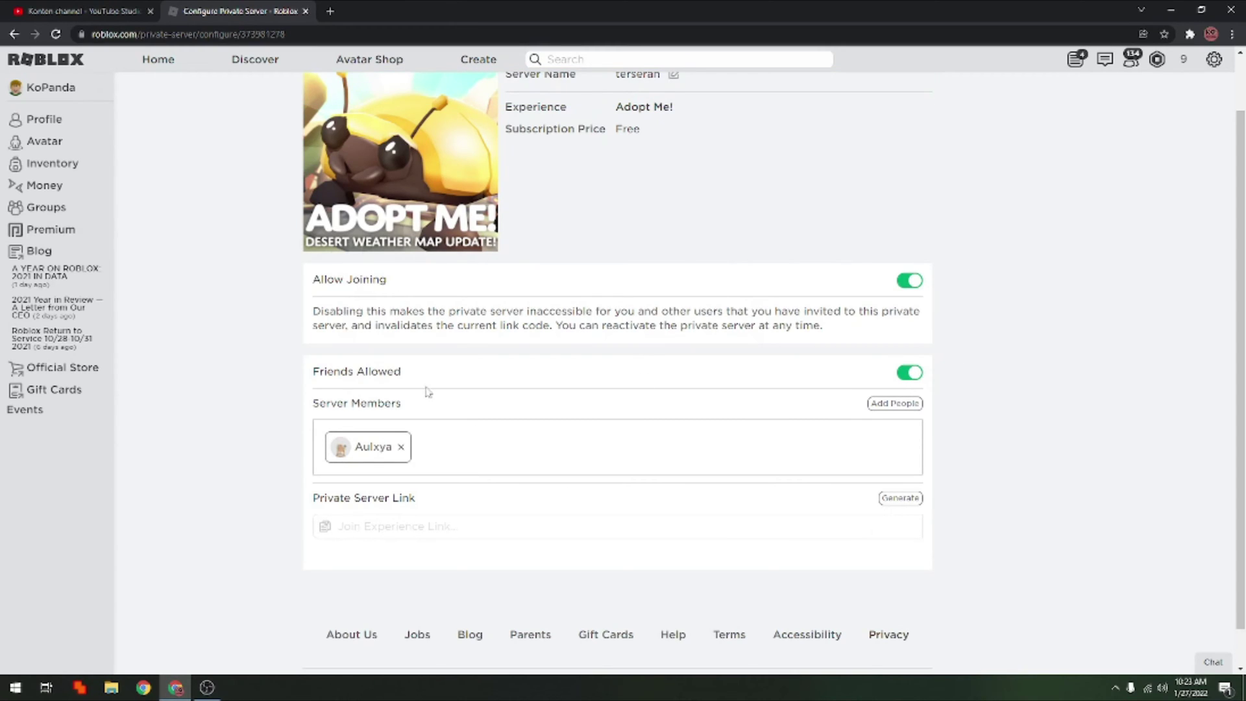
# Generate the private server's join link and copy it
pyautogui.scroll(1, 537, 228)
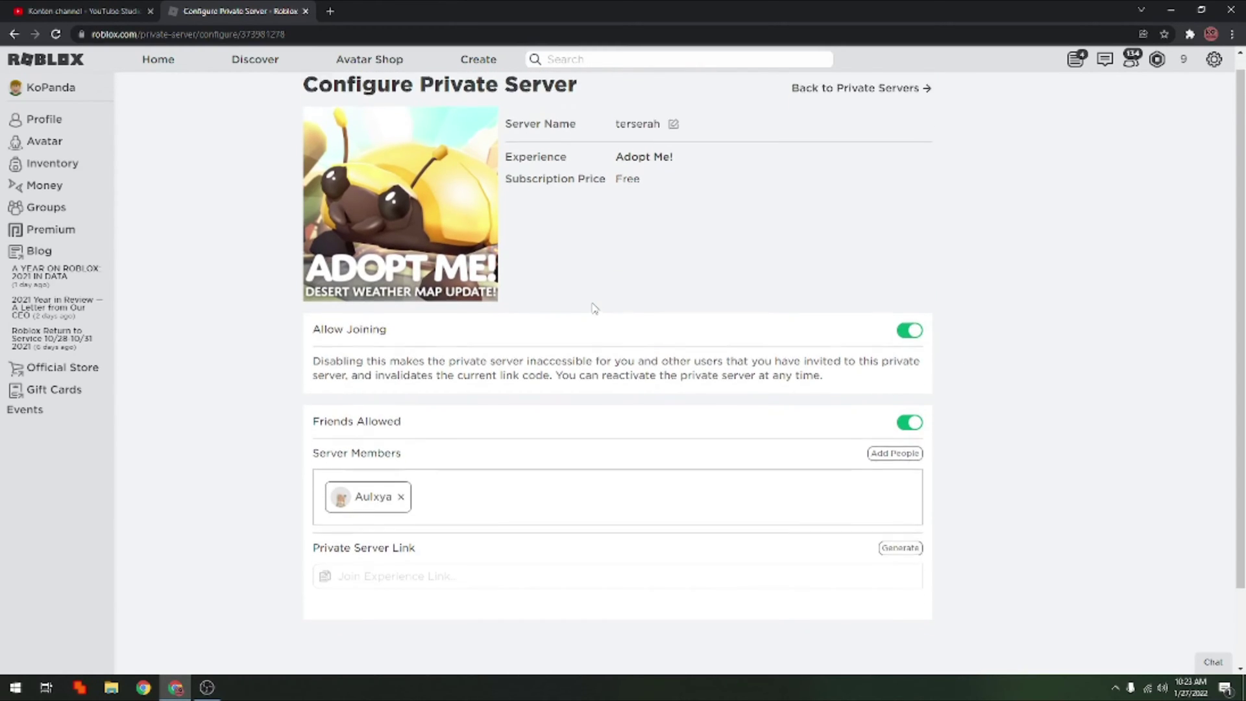
pyautogui.scroll(-2, 590, 310)
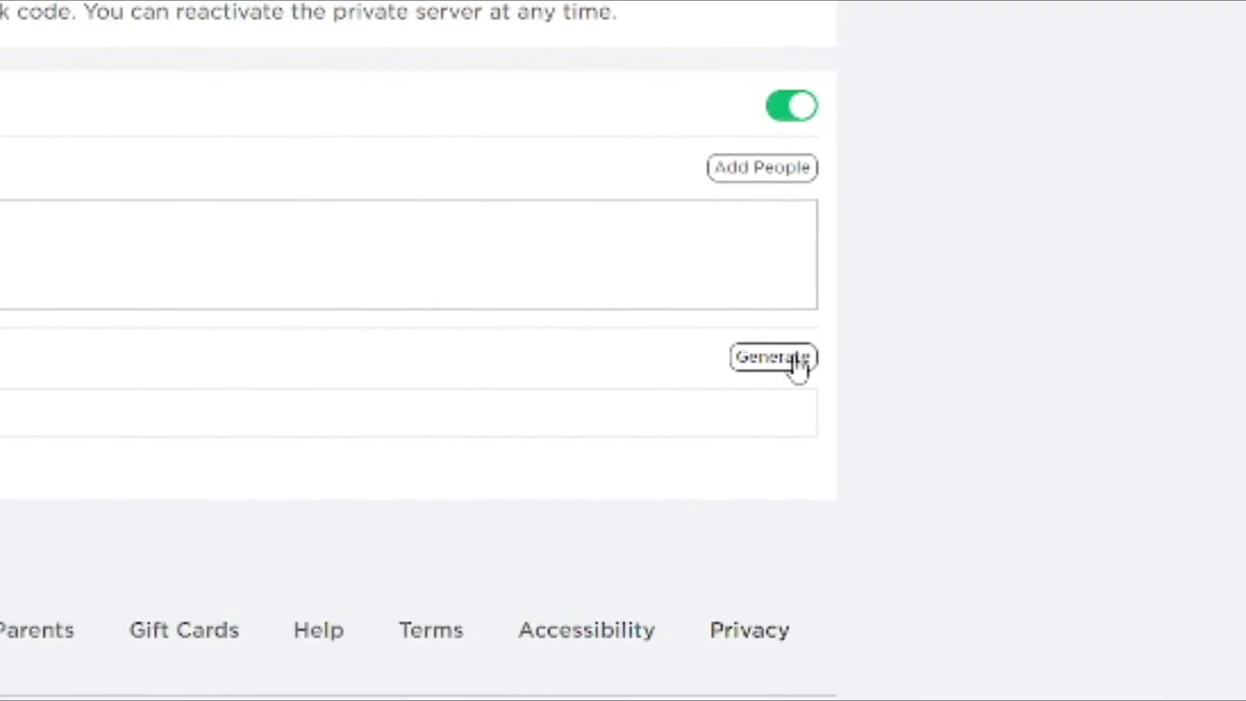
pyautogui.click(796, 359)
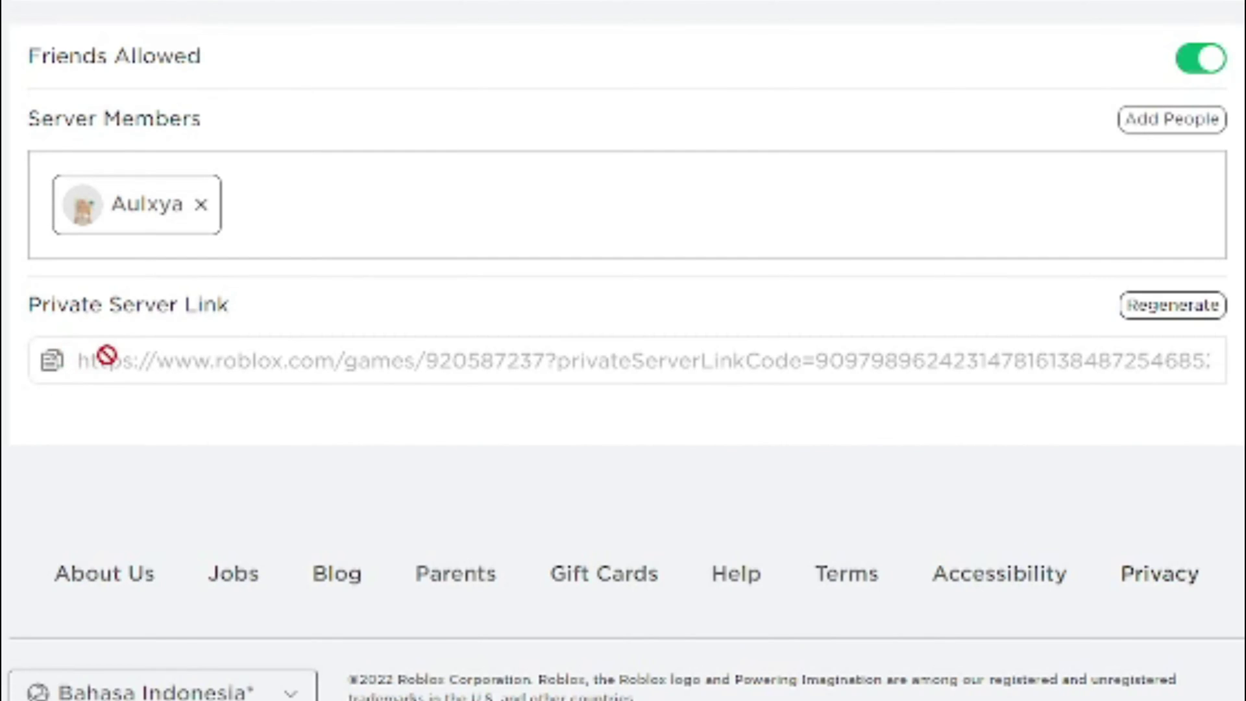
pyautogui.click(52, 367)
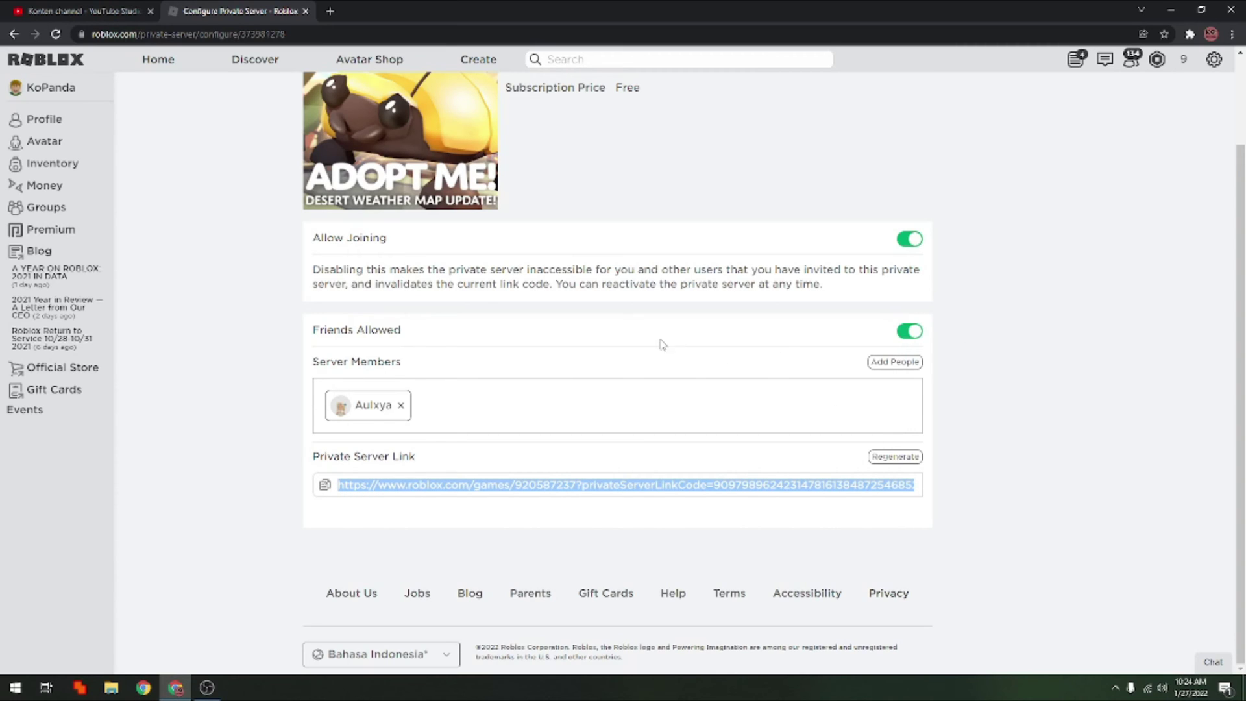
pyautogui.scroll(2, 701, 403)
pyautogui.scroll(-2, 649, 415)
pyautogui.scroll(2, 927, 306)
pyautogui.scroll(-2, 663, 295)
pyautogui.scroll(2, 664, 350)
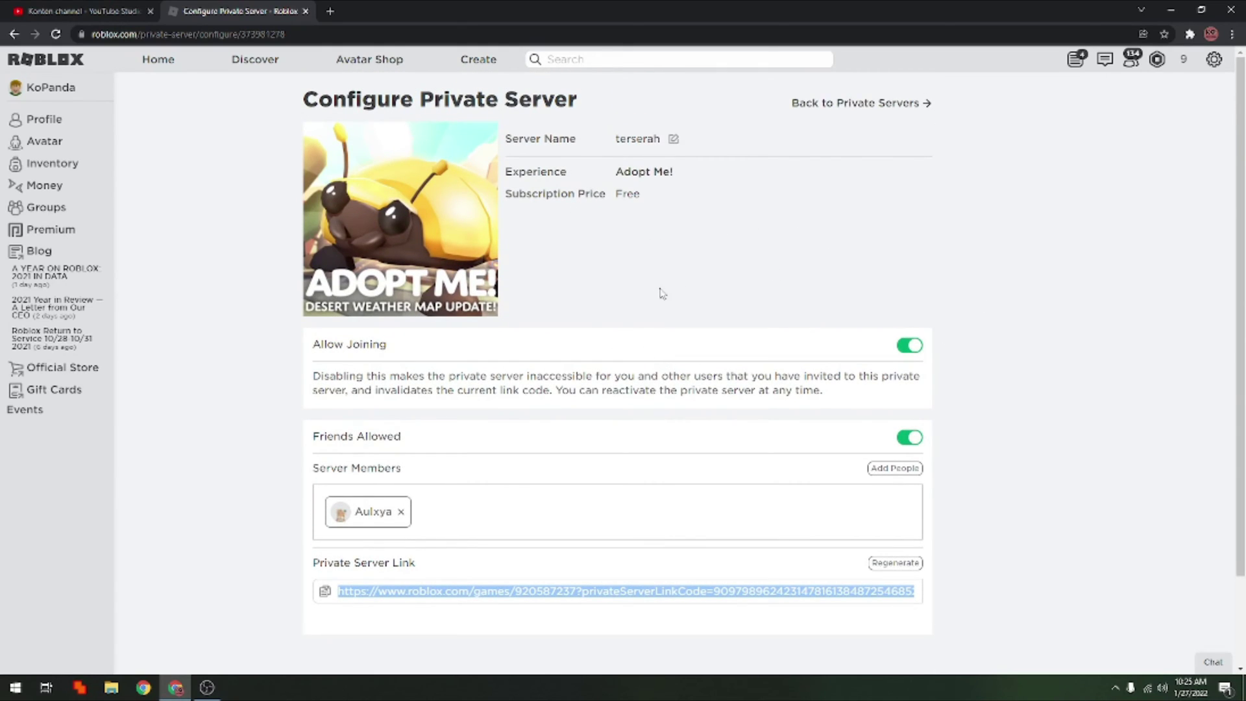
# Return to the Adopt Me! page and check the private server listing and its price
pyautogui.click(493, 590)
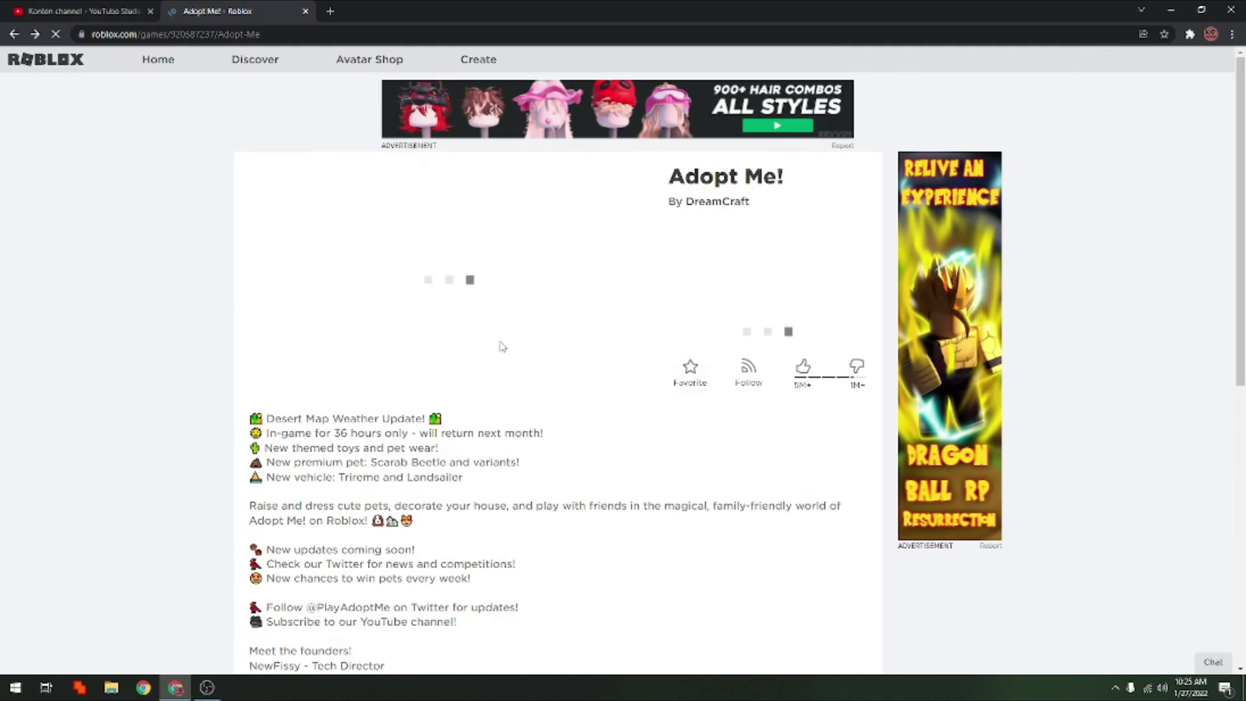
pyautogui.scroll(-15, 552, 345)
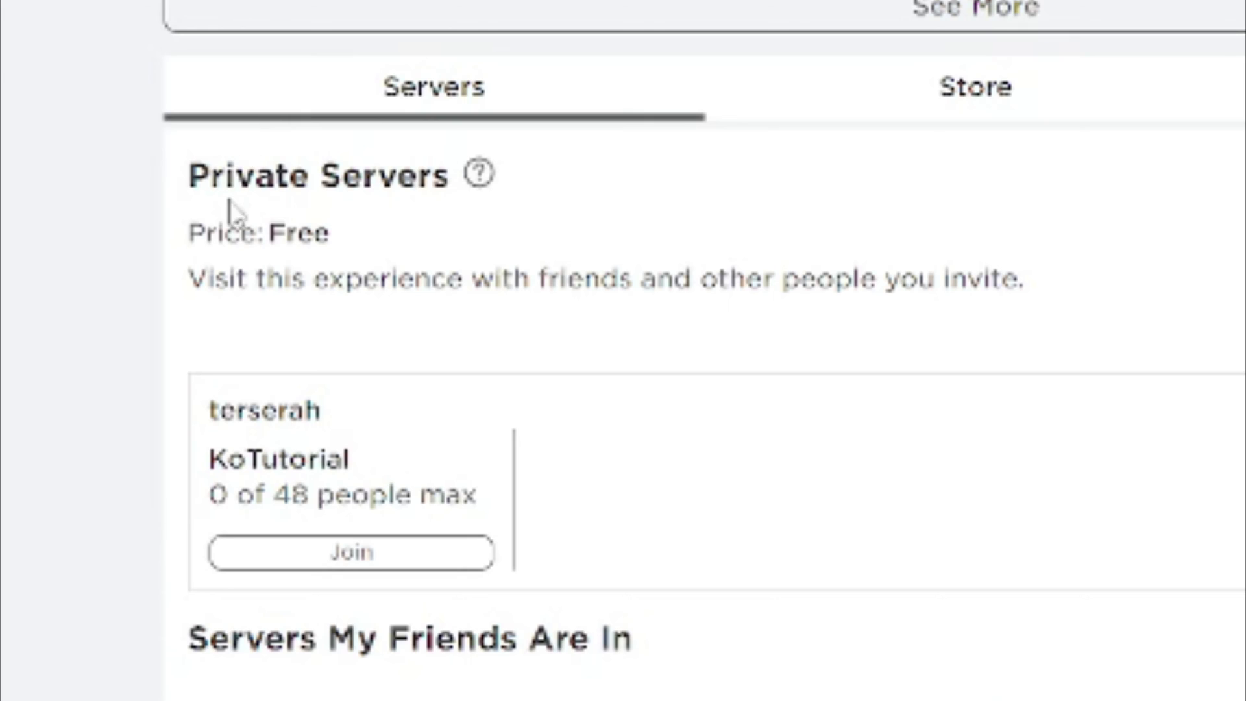
pyautogui.moveTo(337, 251); pyautogui.dragTo(153, 245)
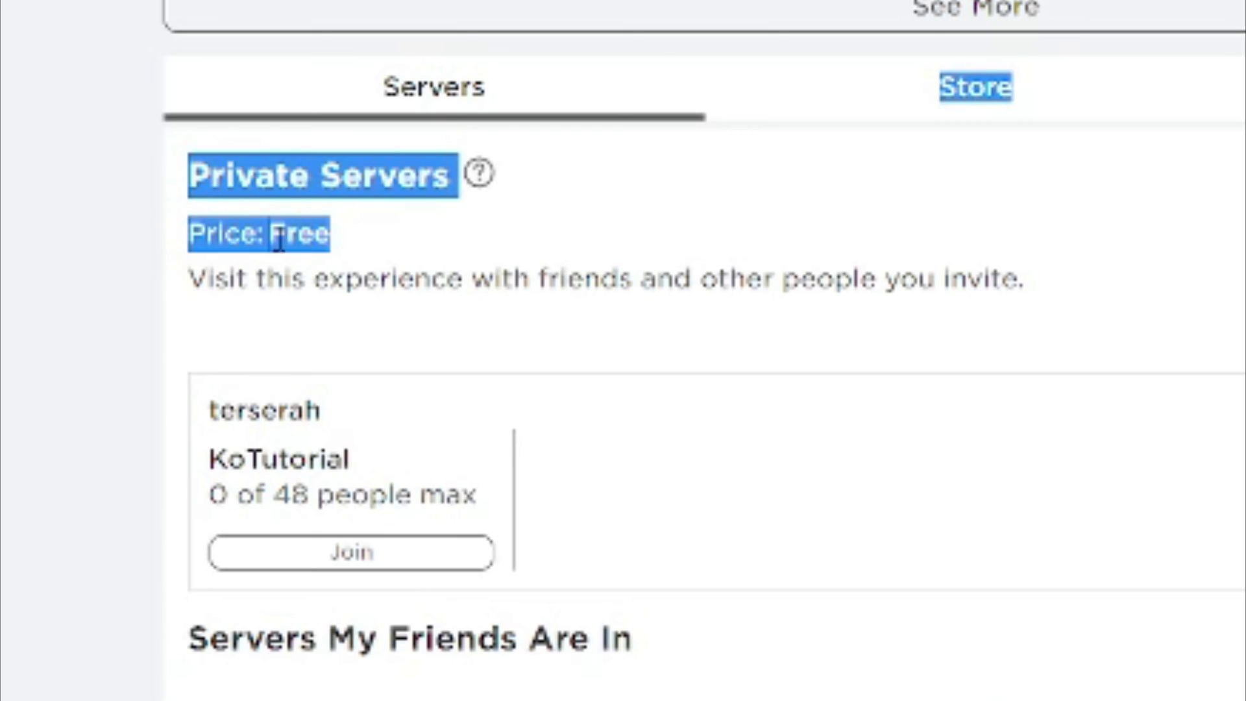
pyautogui.click(332, 251)
pyautogui.moveTo(332, 252); pyautogui.dragTo(173, 275)
pyautogui.click(350, 250)
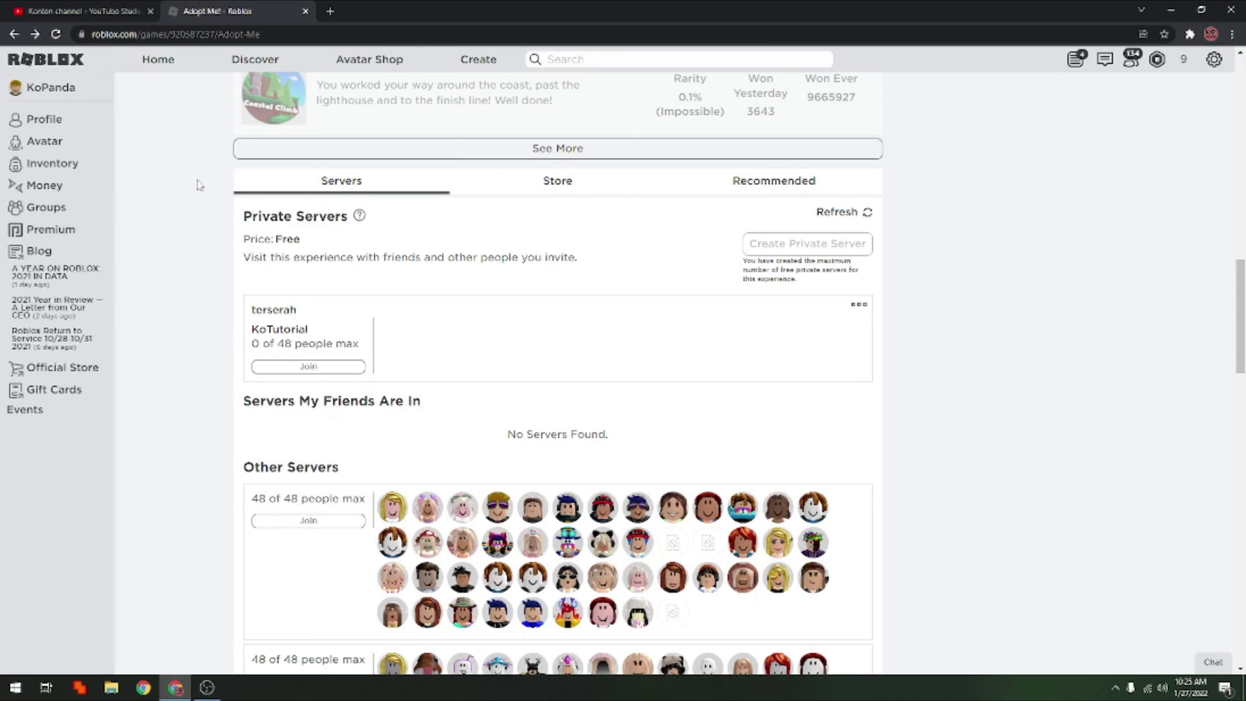
# Go back to the home page, open Pet Simulator X! and check the price of its private servers
pyautogui.click(13, 36)
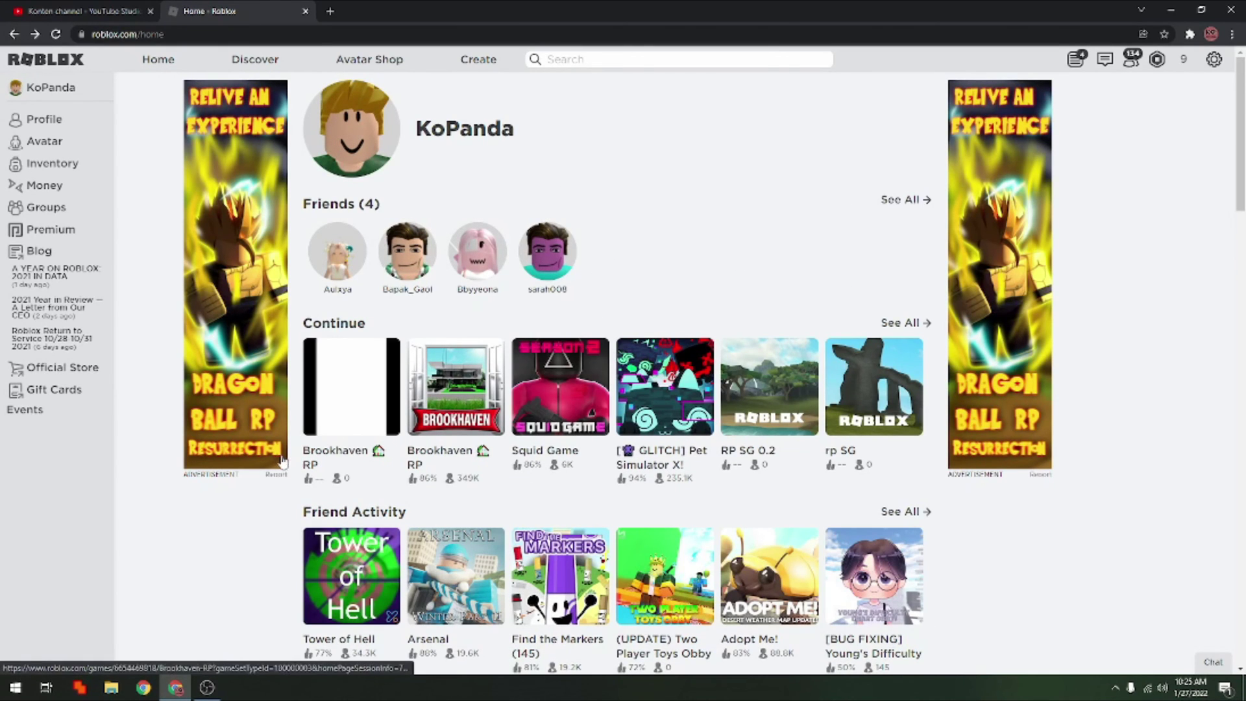
pyautogui.scroll(-2, 746, 558)
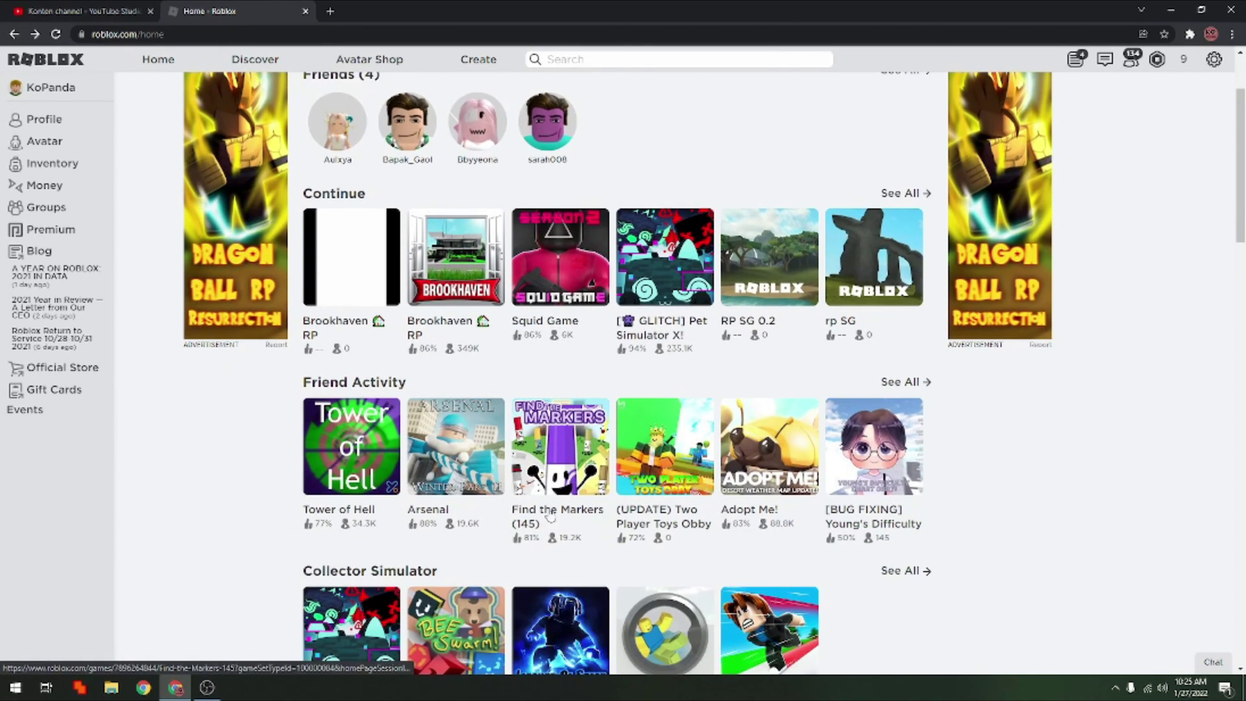
pyautogui.click(660, 272)
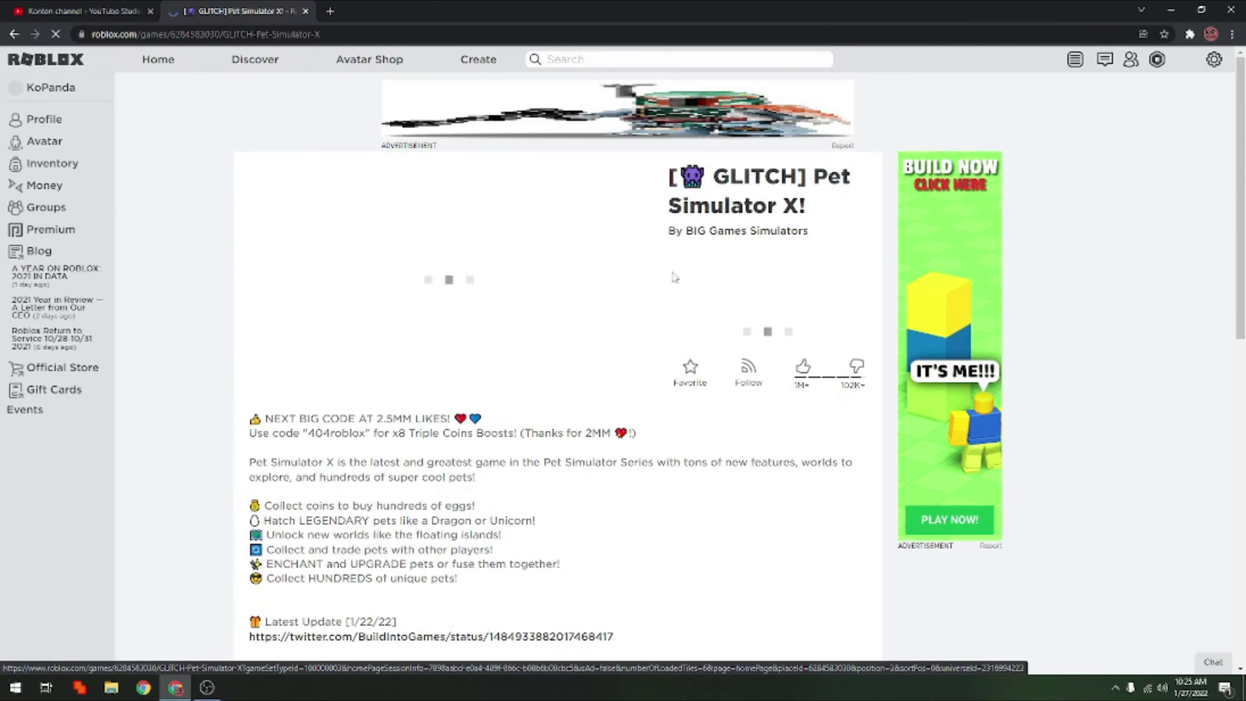
pyautogui.scroll(-15, 722, 443)
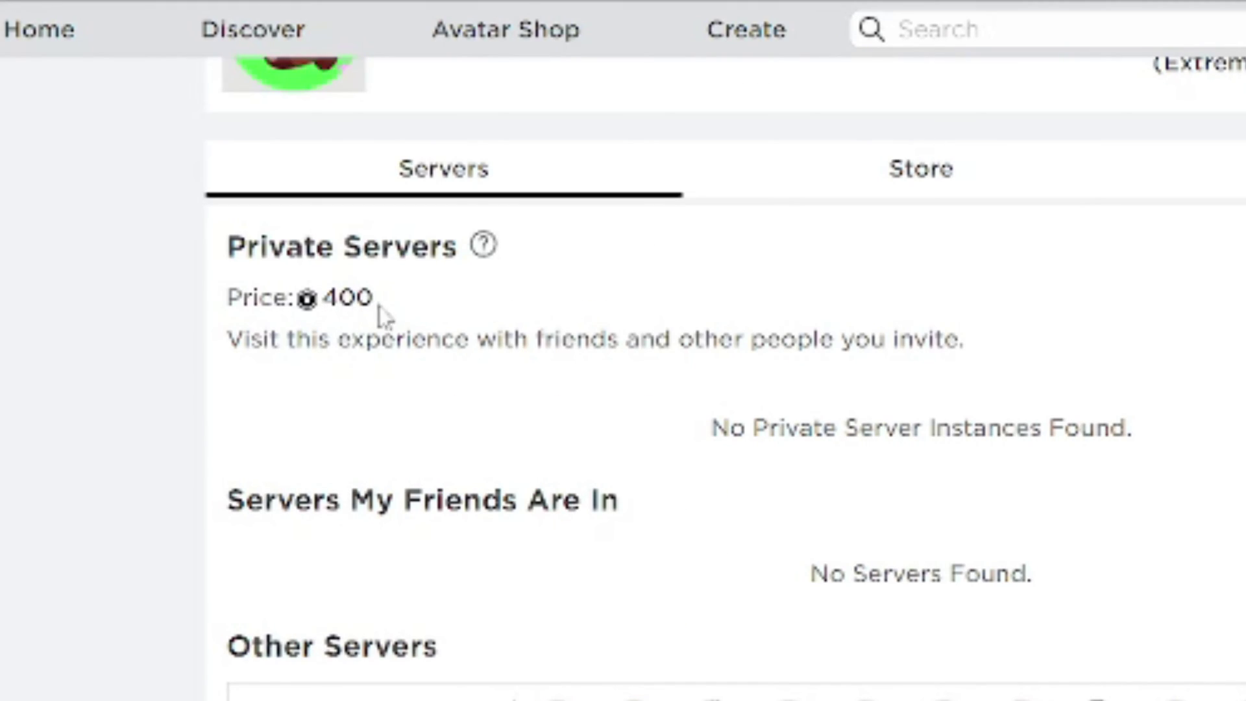
pyautogui.moveTo(378, 304); pyautogui.dragTo(271, 300)
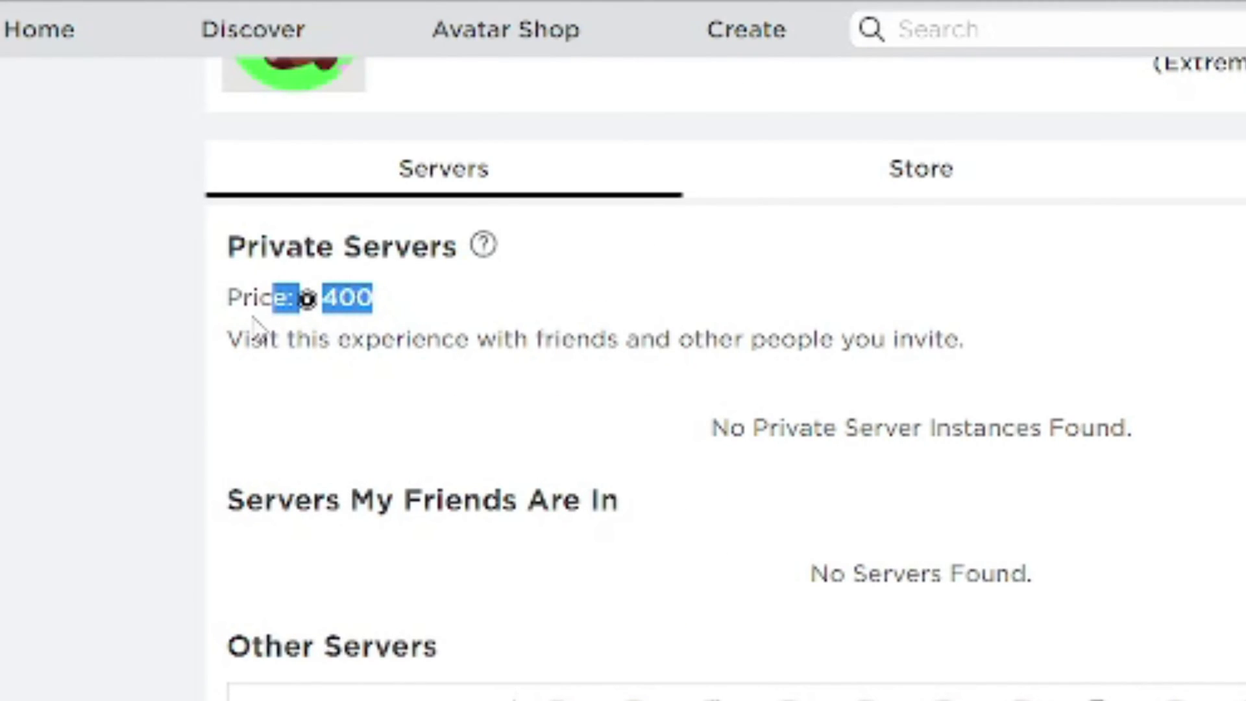
pyautogui.click(389, 313)
pyautogui.moveTo(389, 314); pyautogui.dragTo(322, 310)
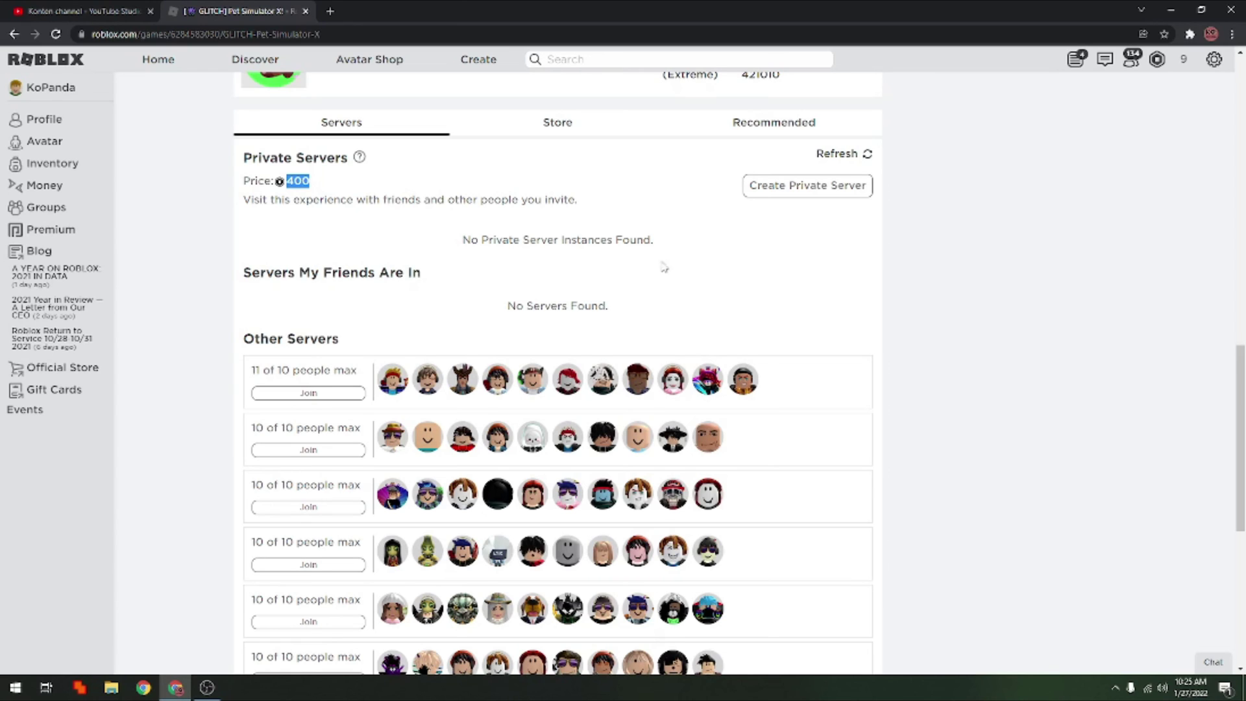
pyautogui.scroll(12, 672, 402)
pyautogui.scroll(2, 672, 407)
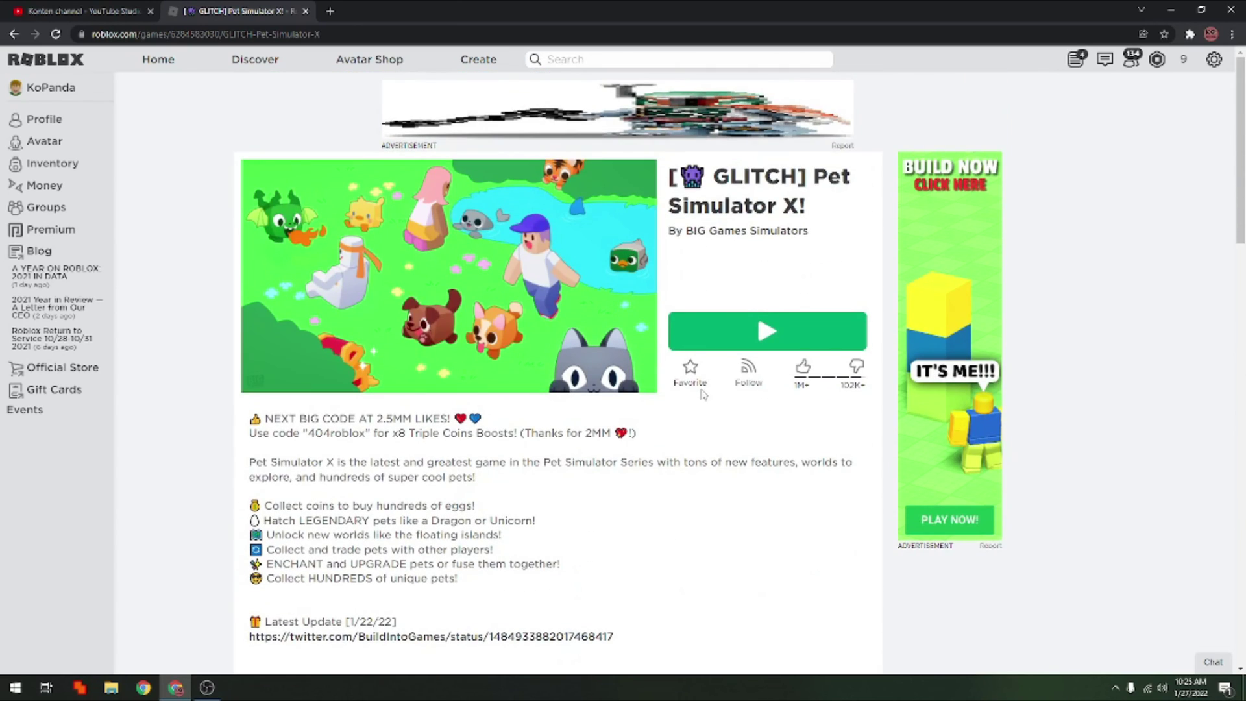